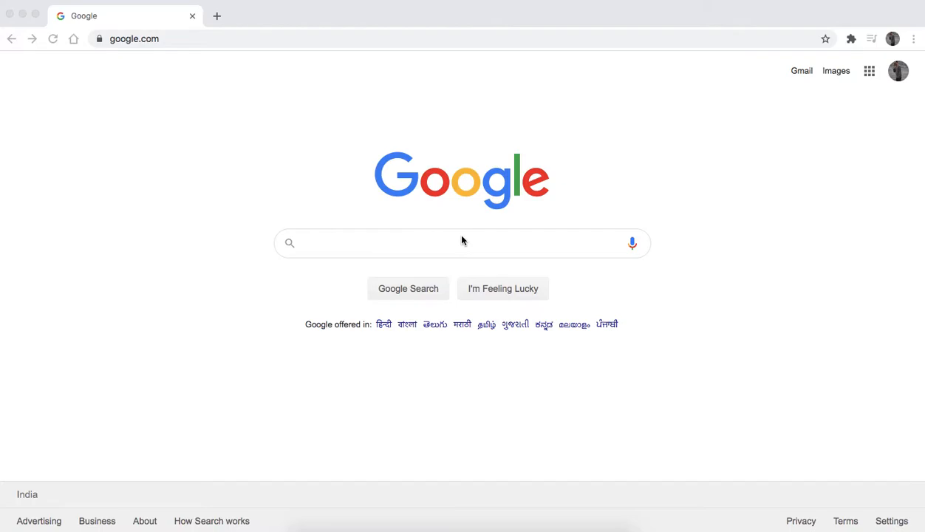
key(XF86AudioRaiseVolume)
key(XF86AudioRaiseVolume)
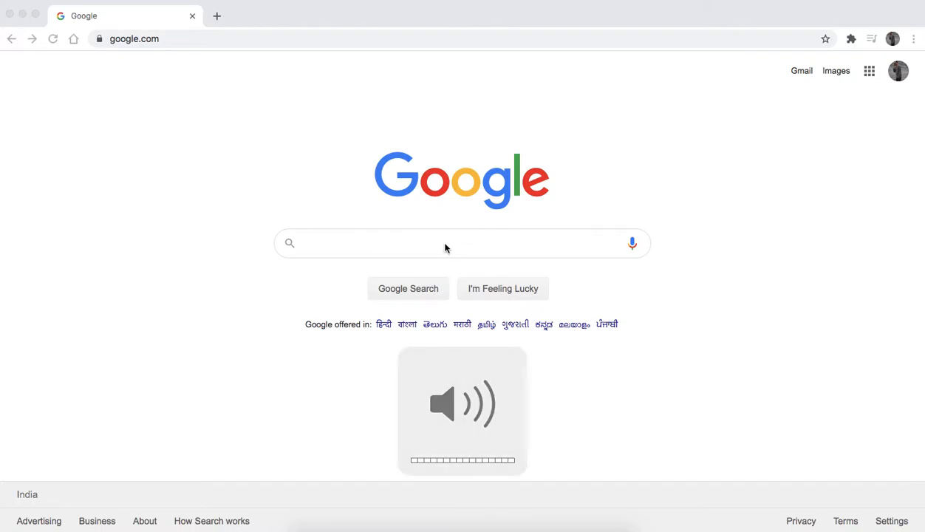
Step: Search Google for "google console developer"
click(444, 249)
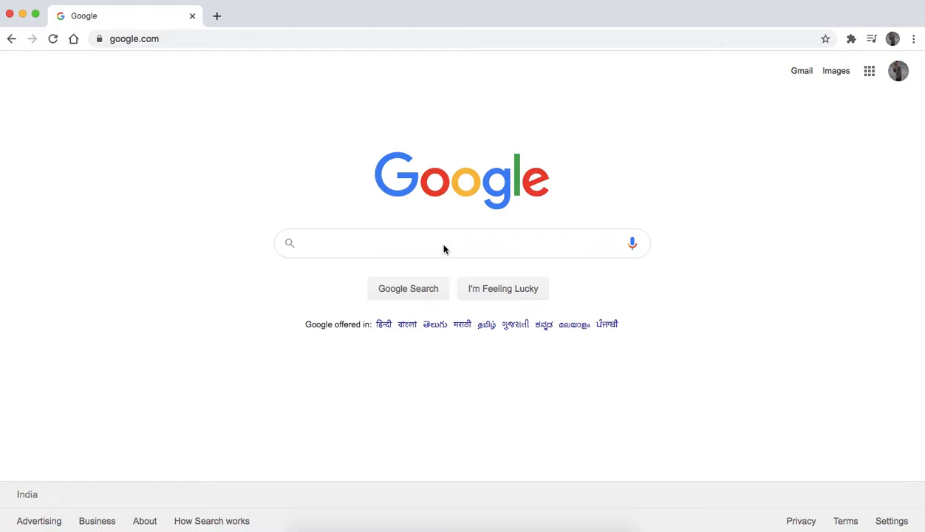
text(googl)
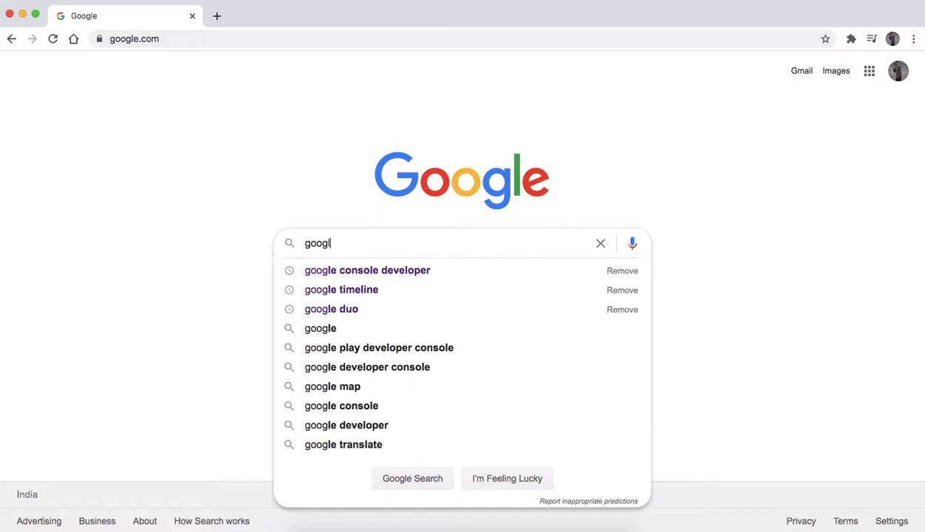
text(e console)
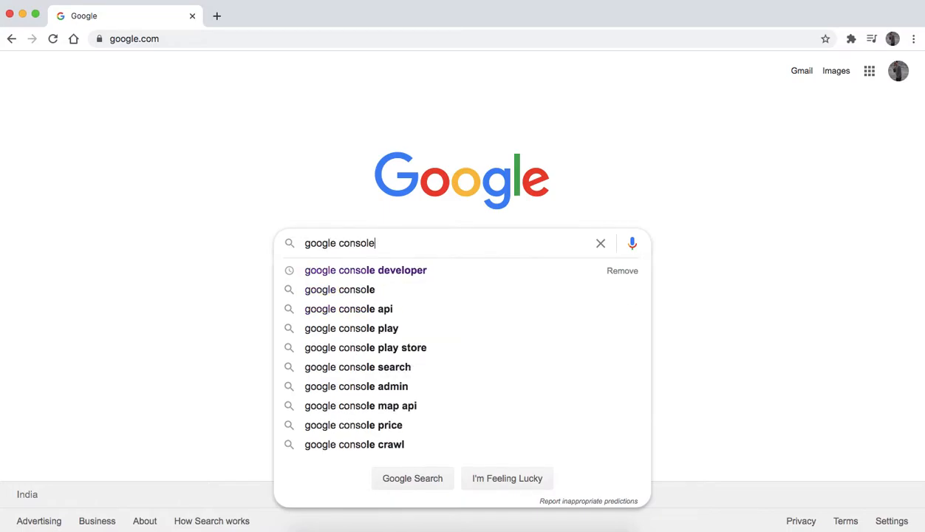
text( developer)
key(Return)
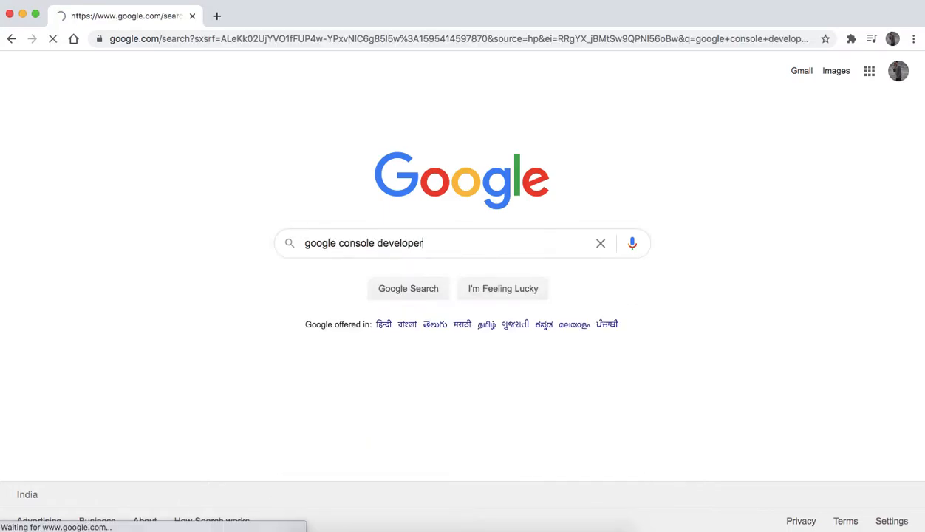
Step: Open the Google Developers Console from the search results
scroll(107, 299, down, 5)
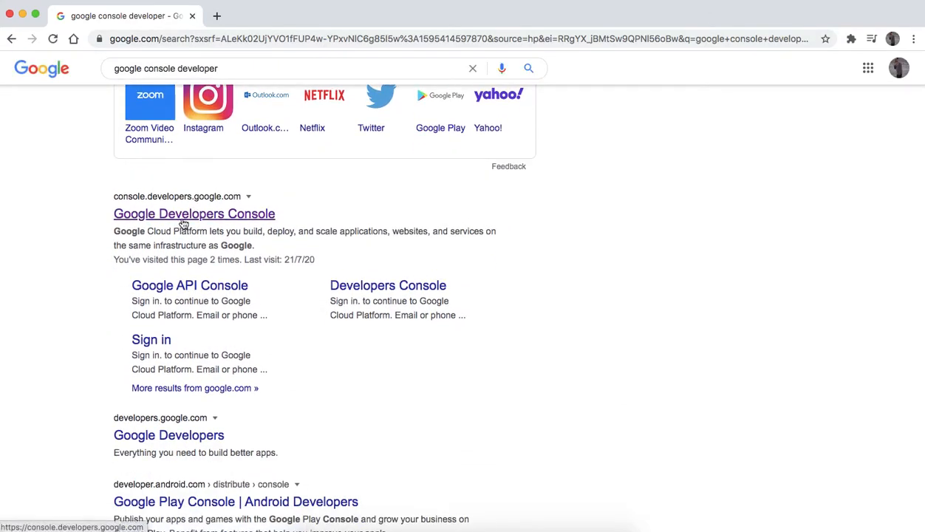
click(237, 226)
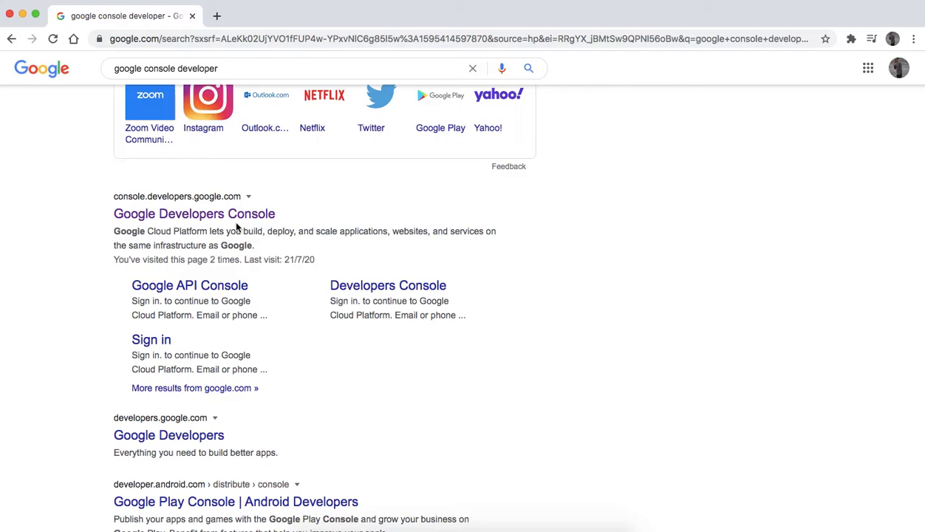
click(221, 214)
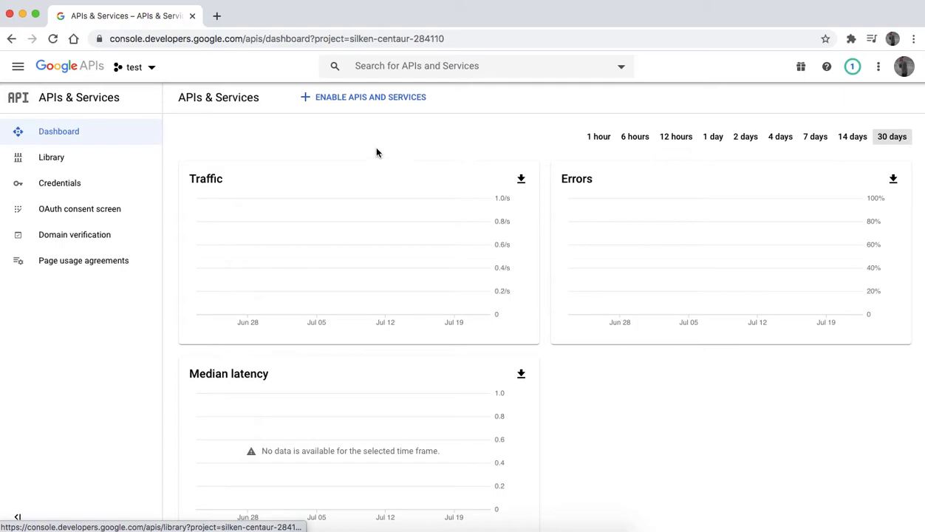
Step: Create a new project named demo from the project selector
click(150, 68)
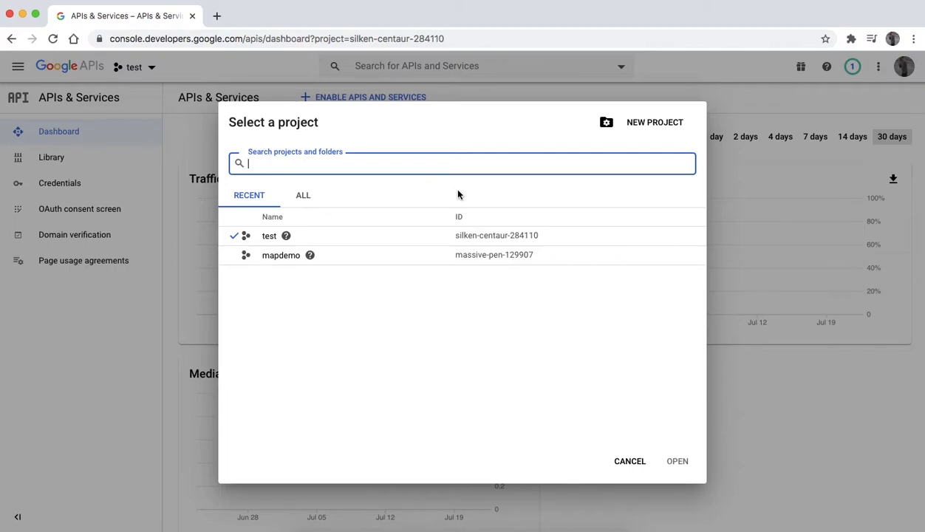
click(653, 123)
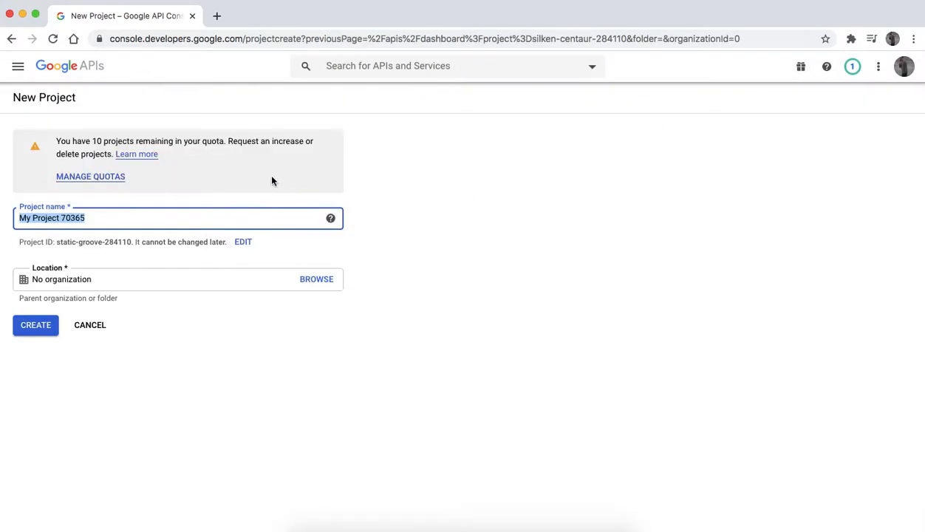
click(124, 217)
key(BackSpace)
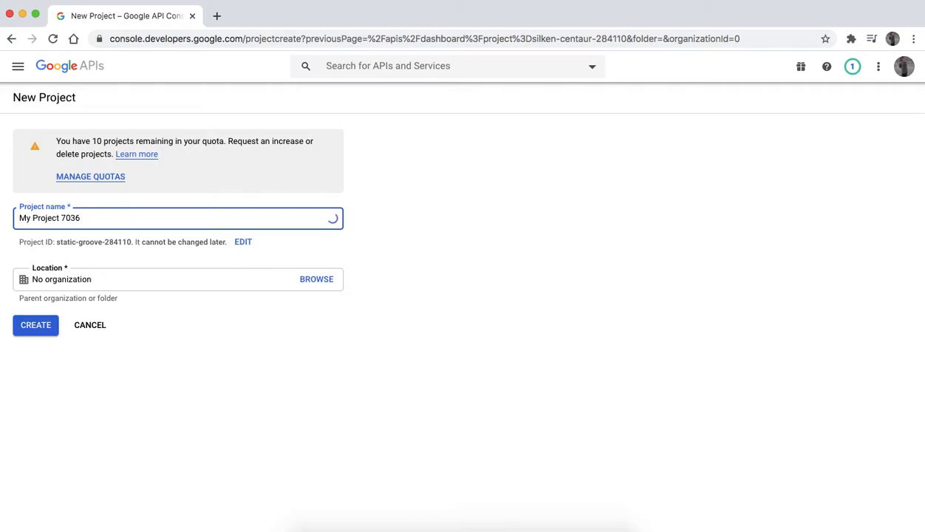
key(BackSpace)
key(BackSpace)
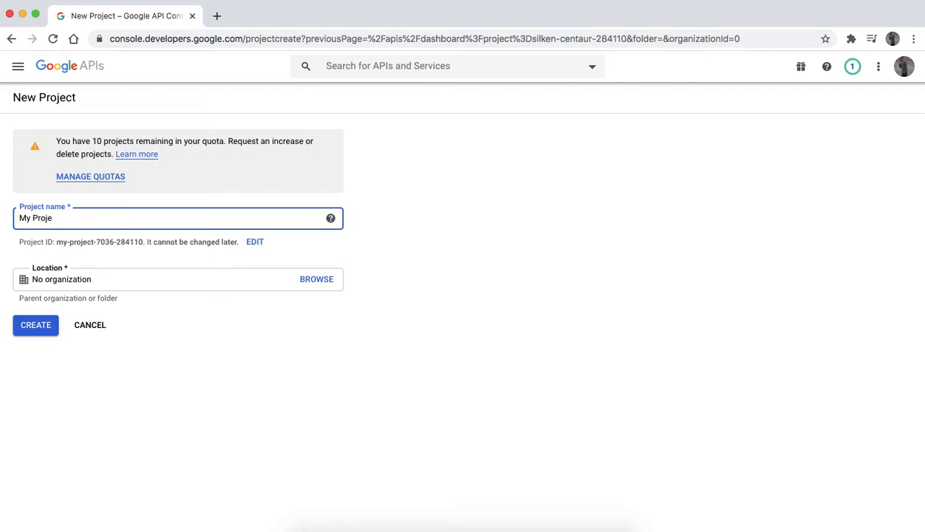
key(BackSpace)
key(BackSpace)
click(37, 326)
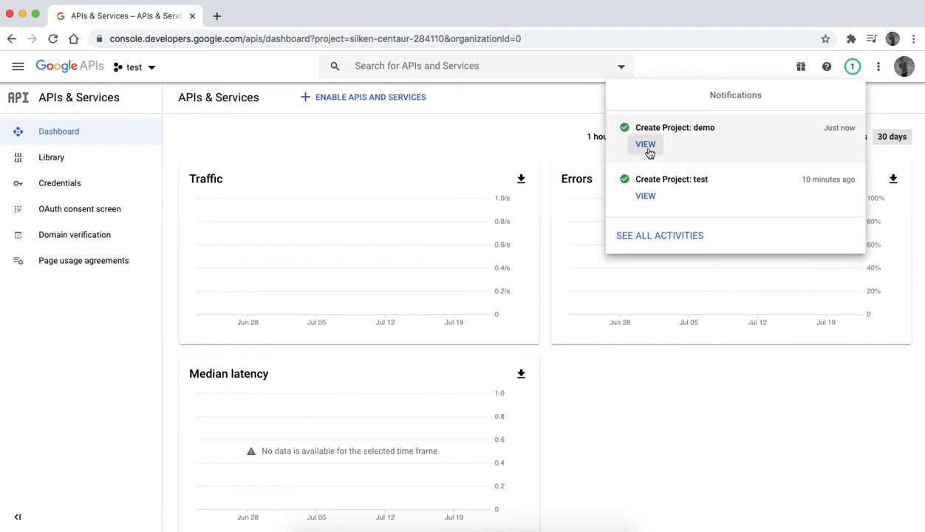
Step: Switch to the newly created demo project from its notification
click(646, 145)
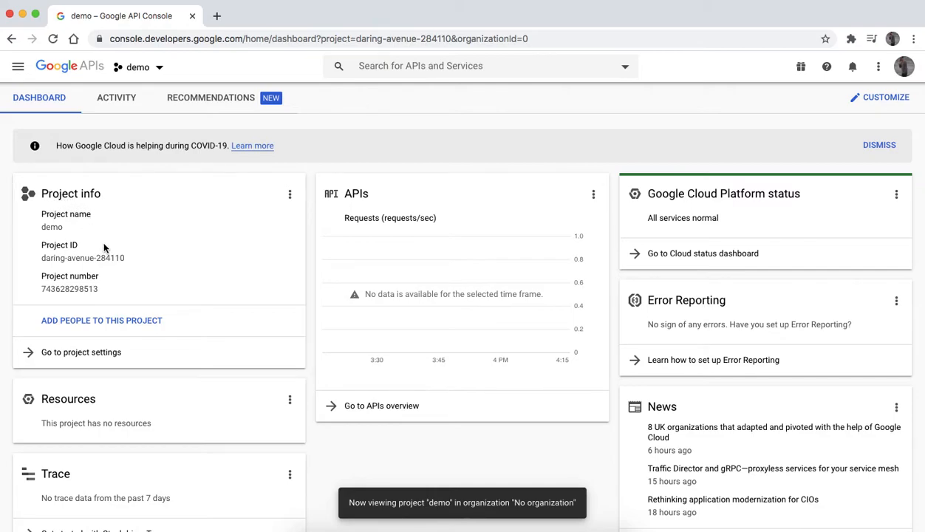
scroll(105, 249, down, 2)
scroll(104, 249, up, 2)
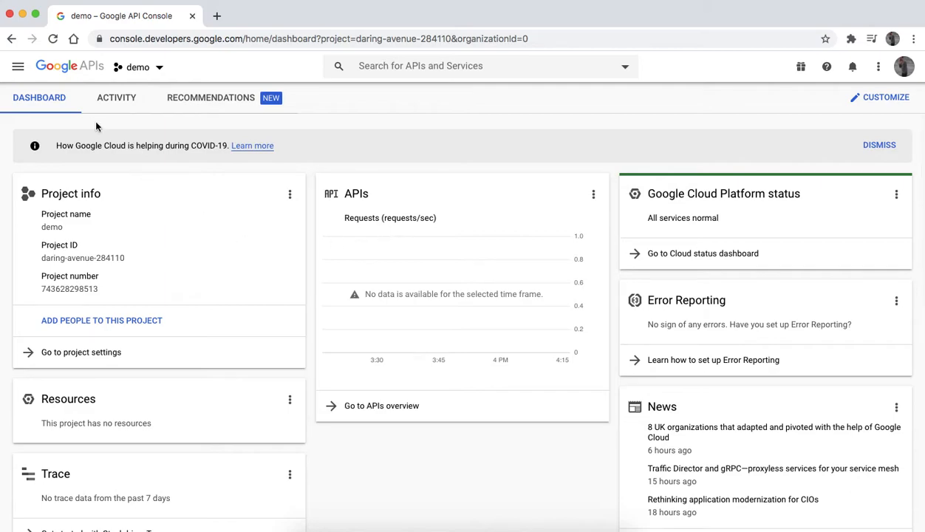
Step: Go to the APIs & Services dashboard and open the option to enable APIs and services
click(19, 68)
mouse_move(94, 119)
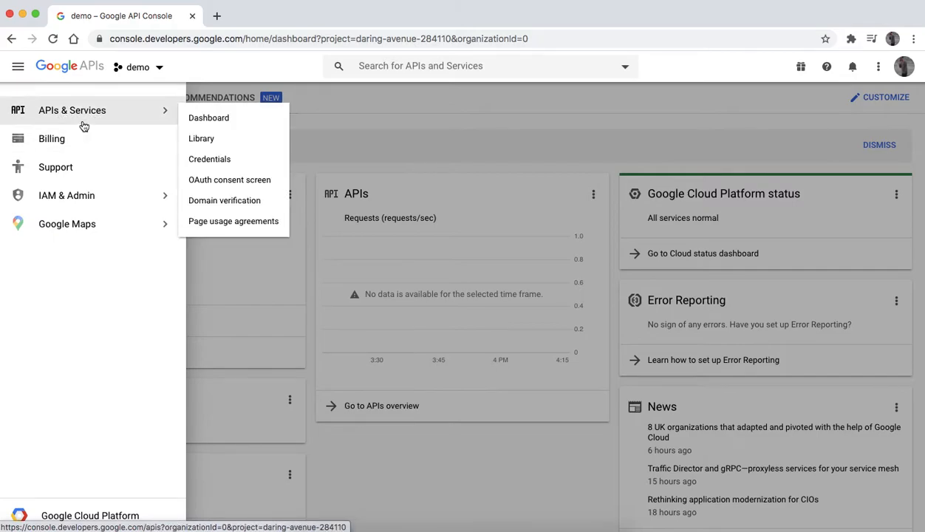
click(221, 120)
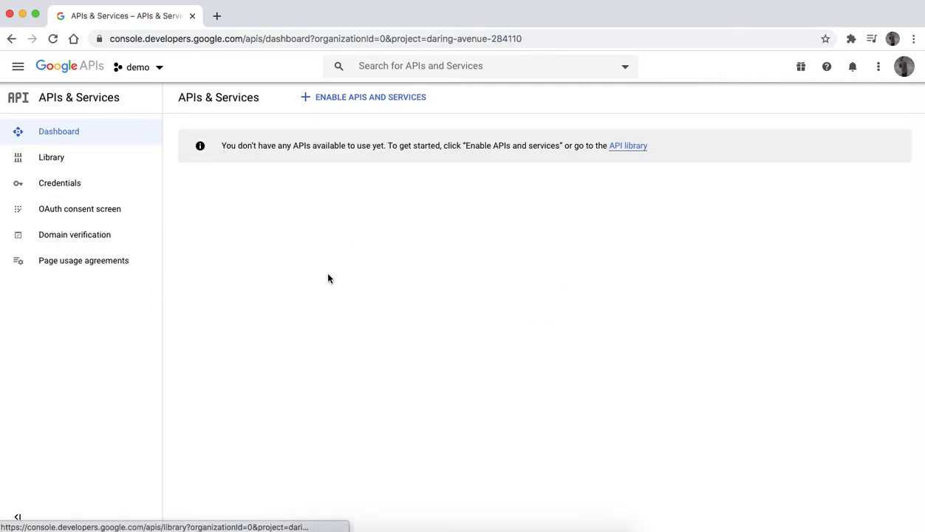
click(374, 105)
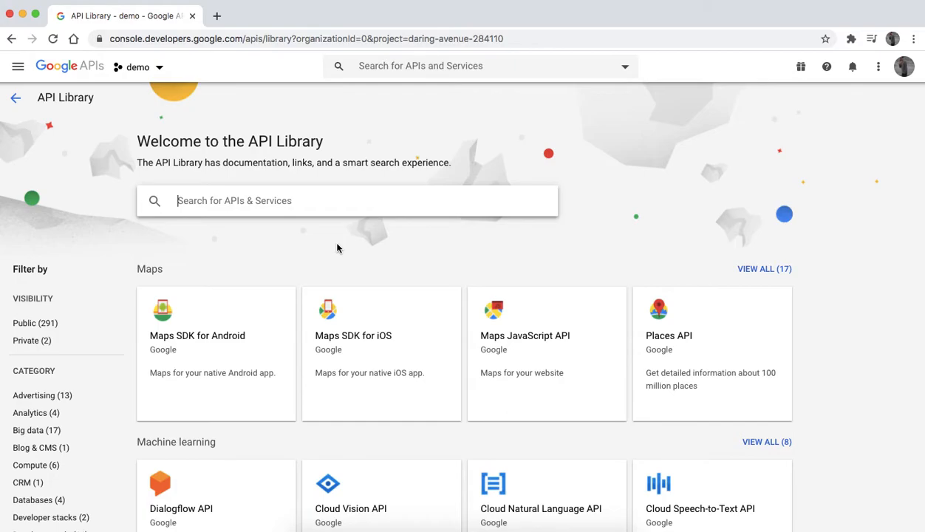
Step: Search the API Library for google drive
scroll(363, 355, down, 8)
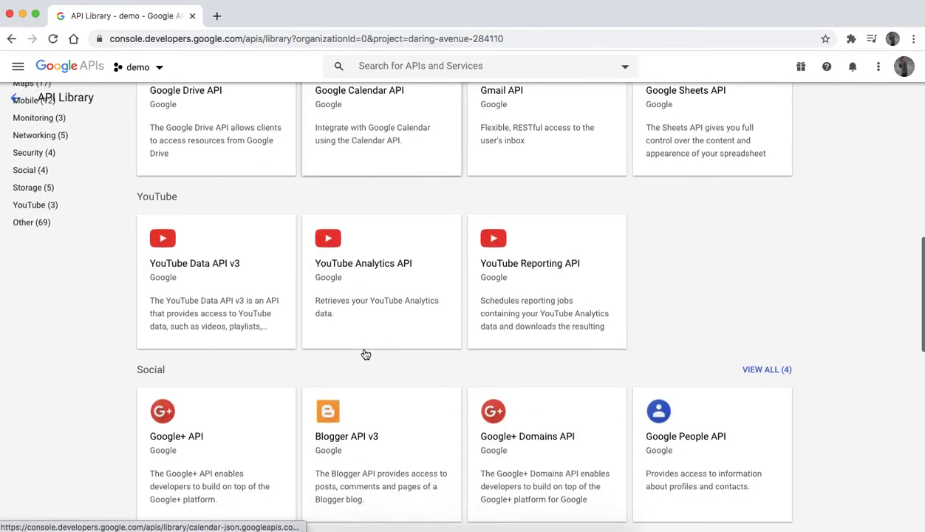
scroll(365, 354, down, 2)
scroll(365, 354, down, 10)
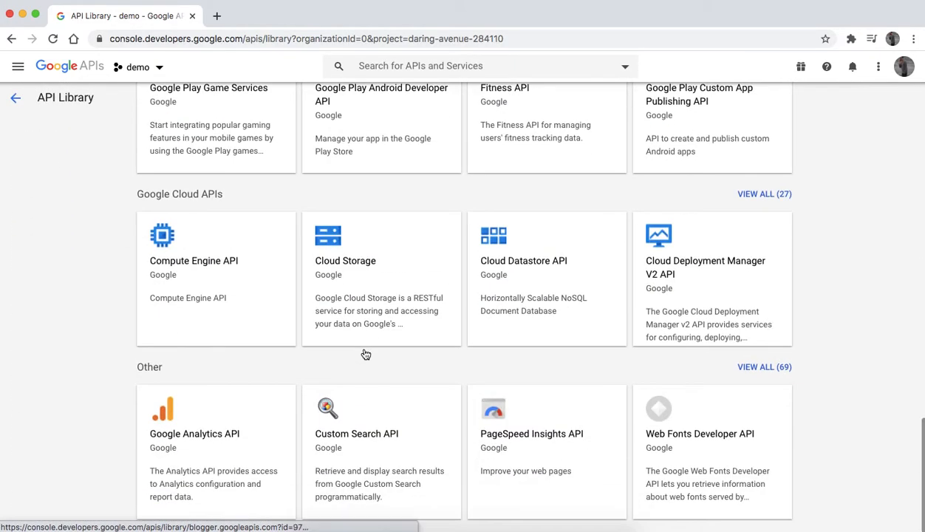
scroll(364, 355, up, 20)
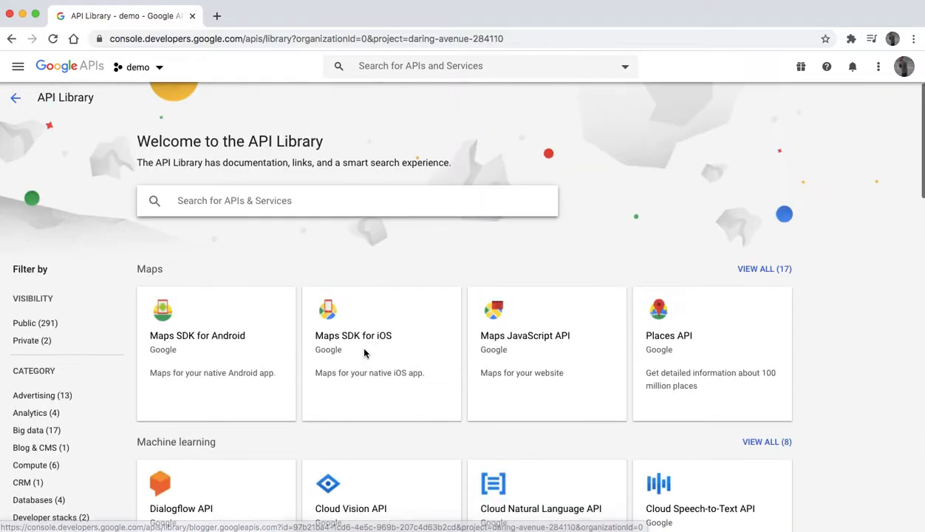
click(305, 199)
text(goog)
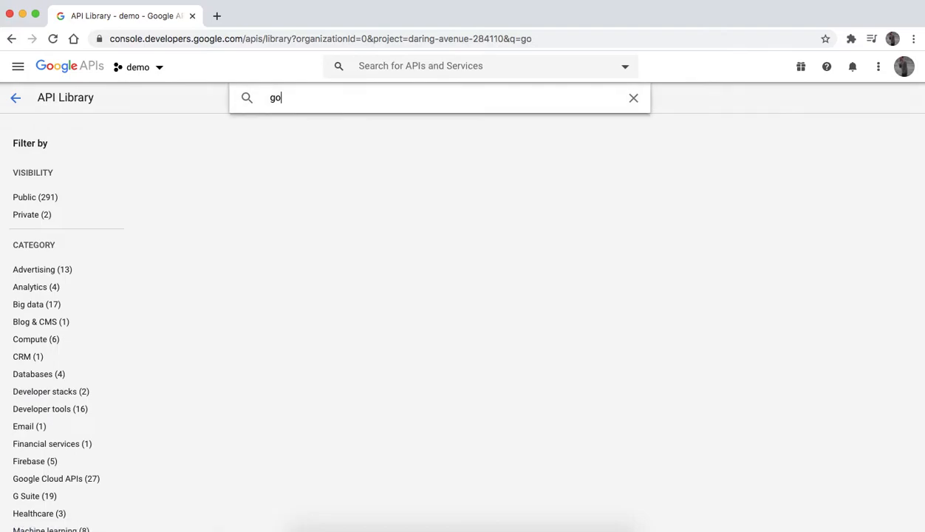
text(le drive)
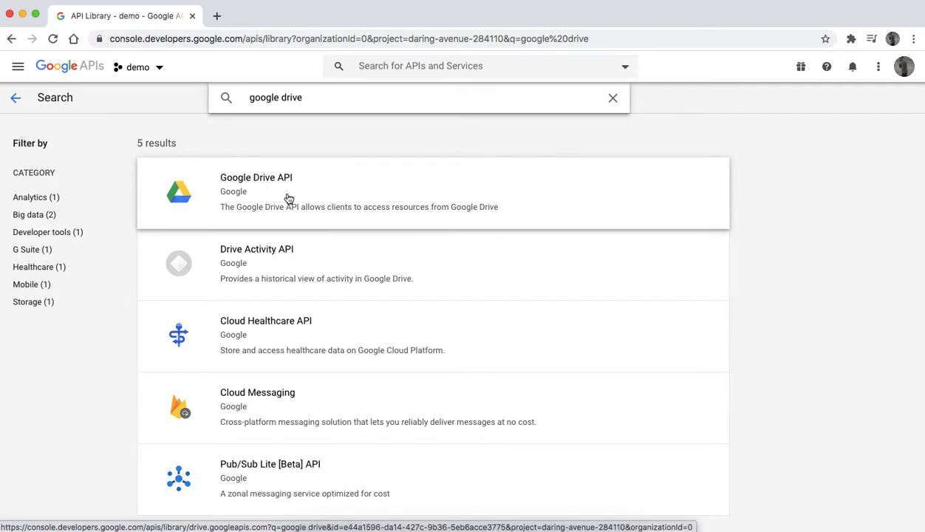
Step: Open the Google Drive API and enable it for the project
click(284, 198)
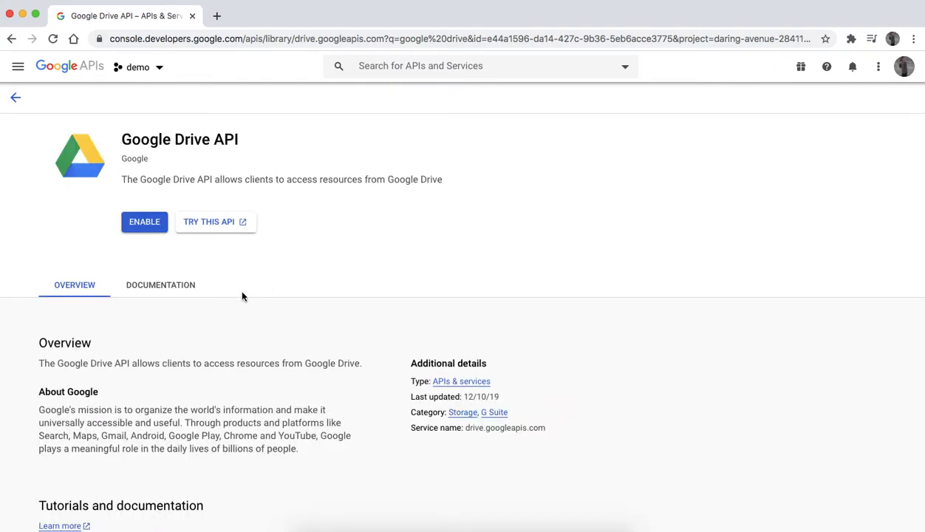
click(145, 225)
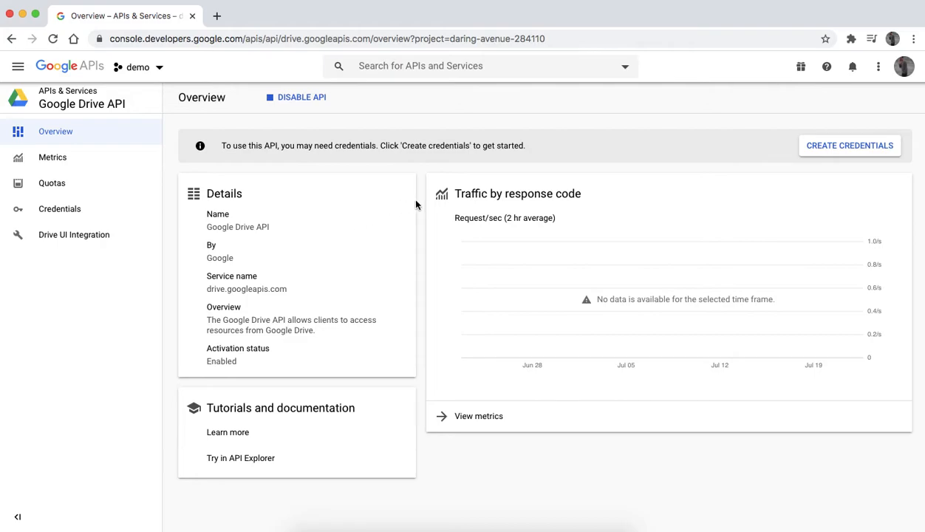
Step: Start configuring the OAuth consent screen with the External user type
click(835, 153)
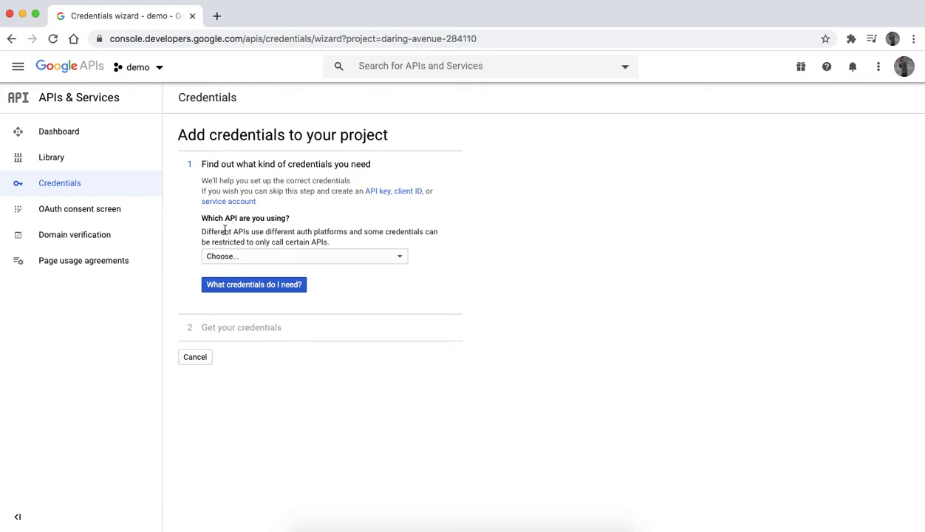
click(90, 215)
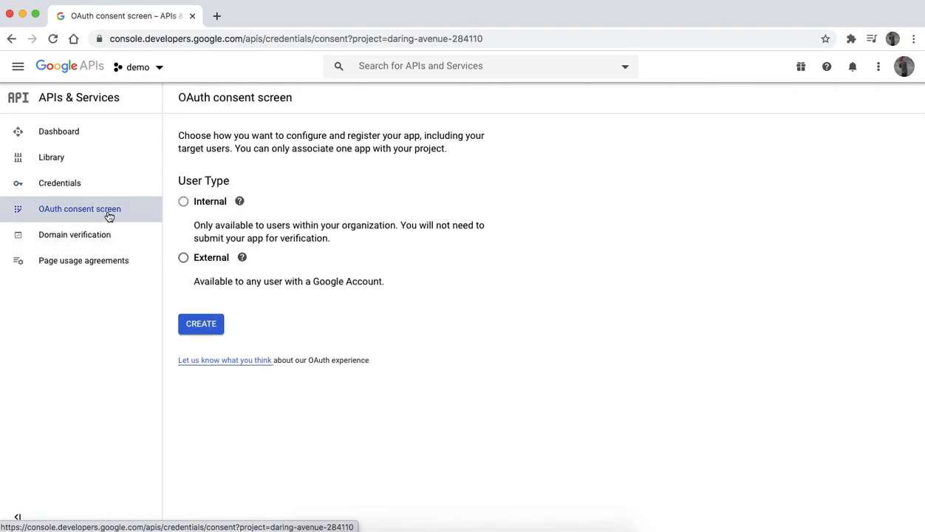
mouse_move(217, 203)
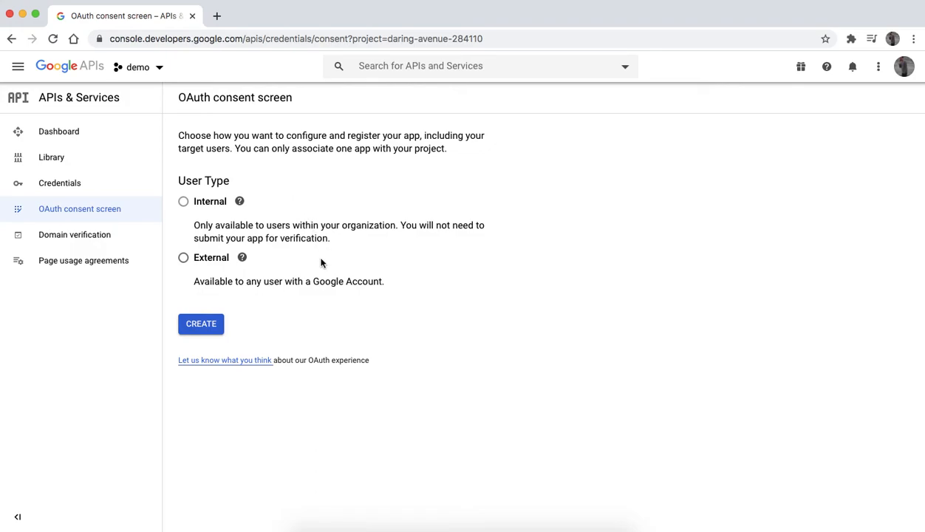
click(216, 264)
click(201, 324)
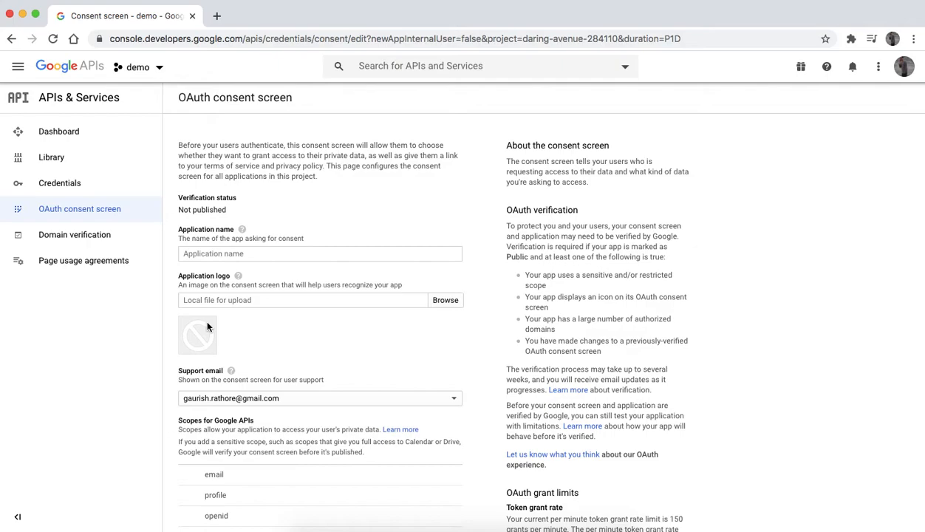
Step: Set the consent screen's application name to demo and save it
click(229, 254)
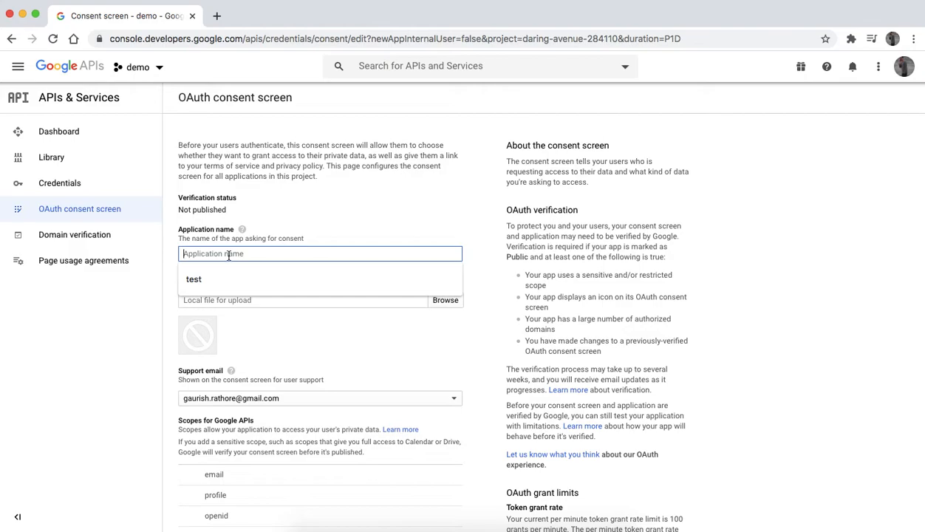
text(demo)
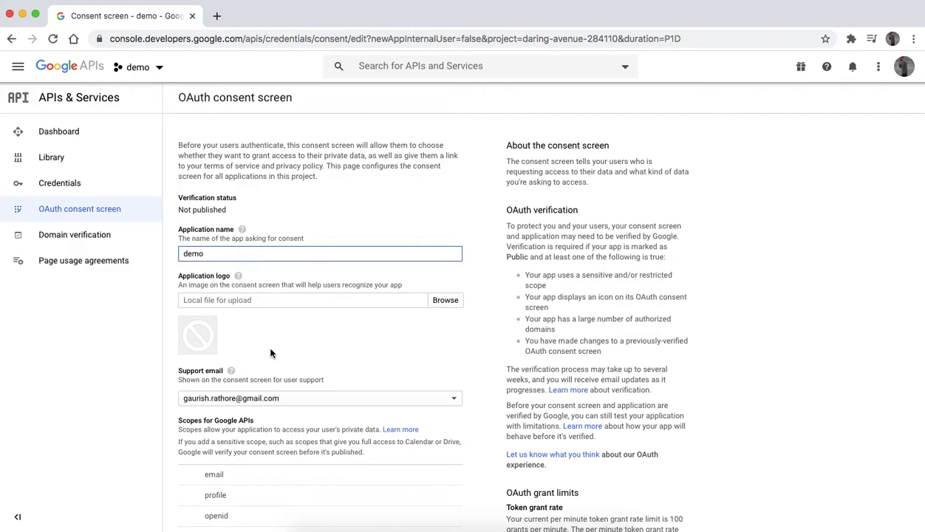
scroll(271, 354, down, 5)
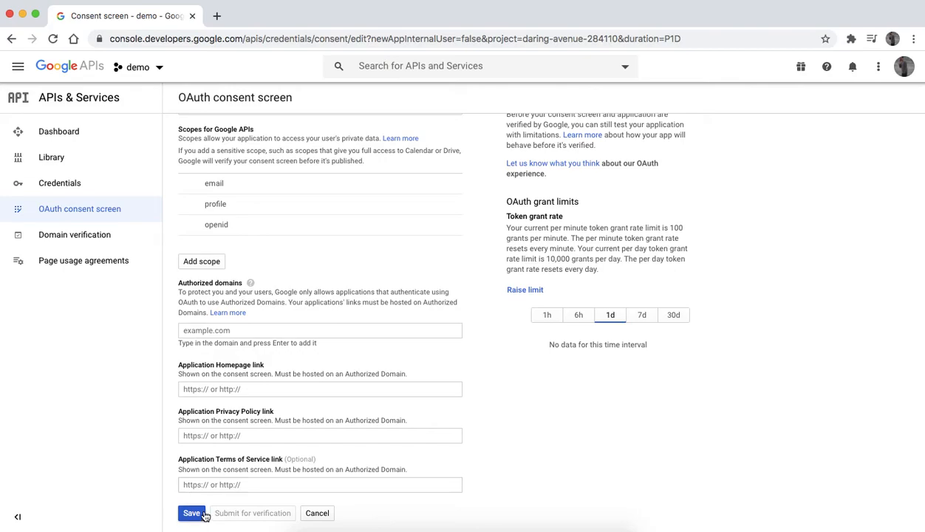
click(201, 515)
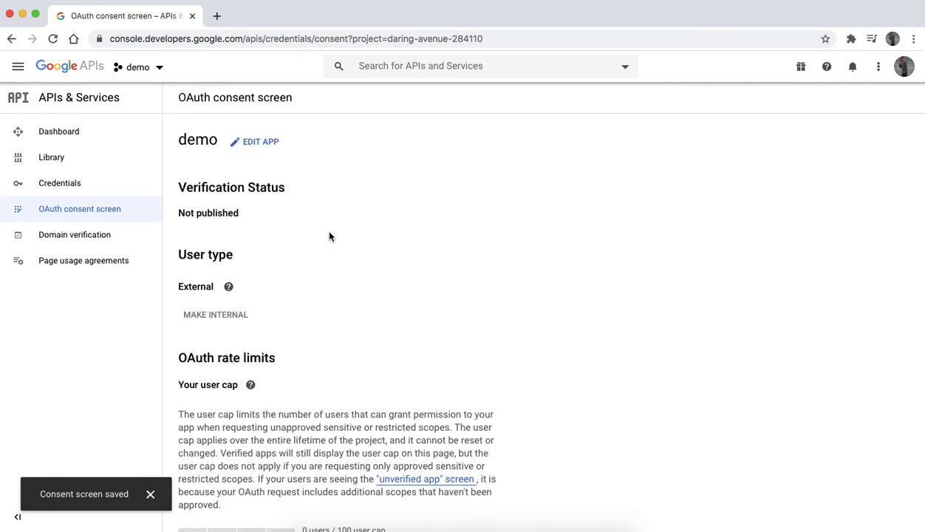
scroll(329, 237, down, 5)
scroll(329, 237, up, 5)
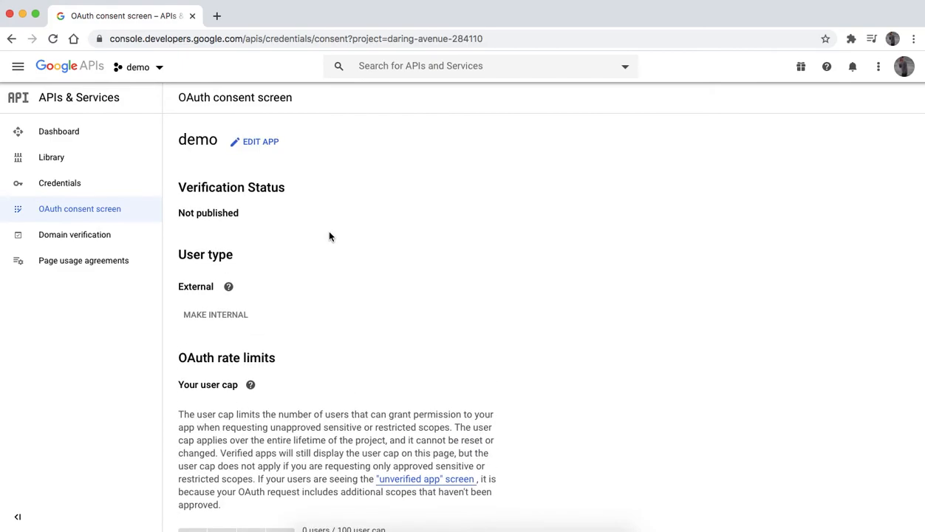
Step: Start creating a new OAuth client ID credential with the Web application type
click(100, 191)
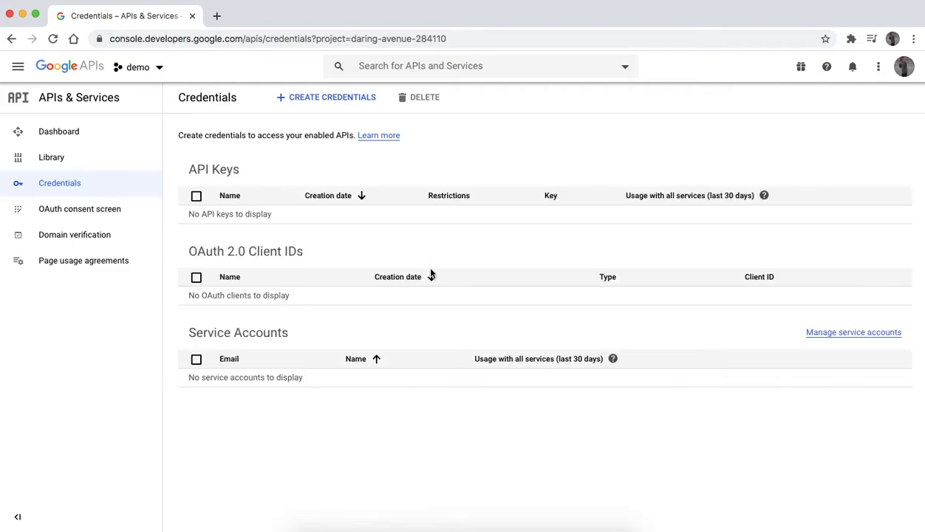
click(326, 99)
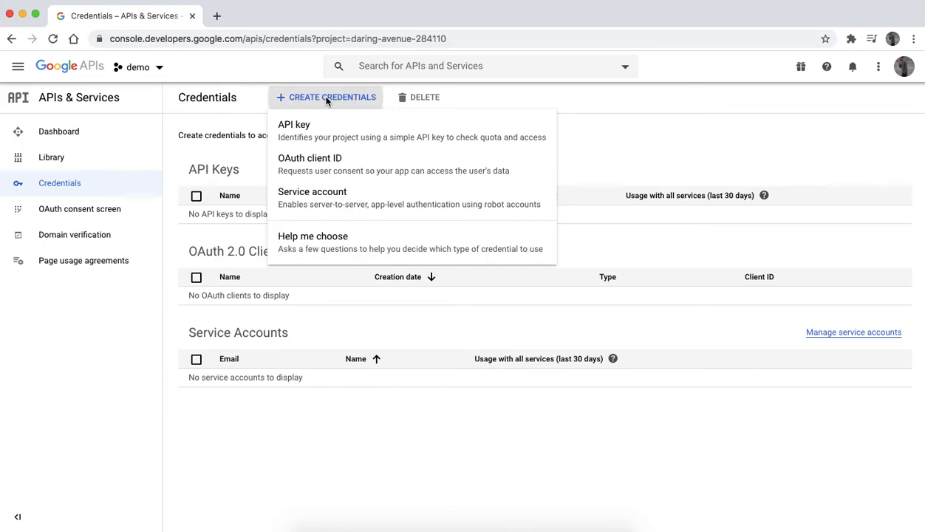
click(330, 171)
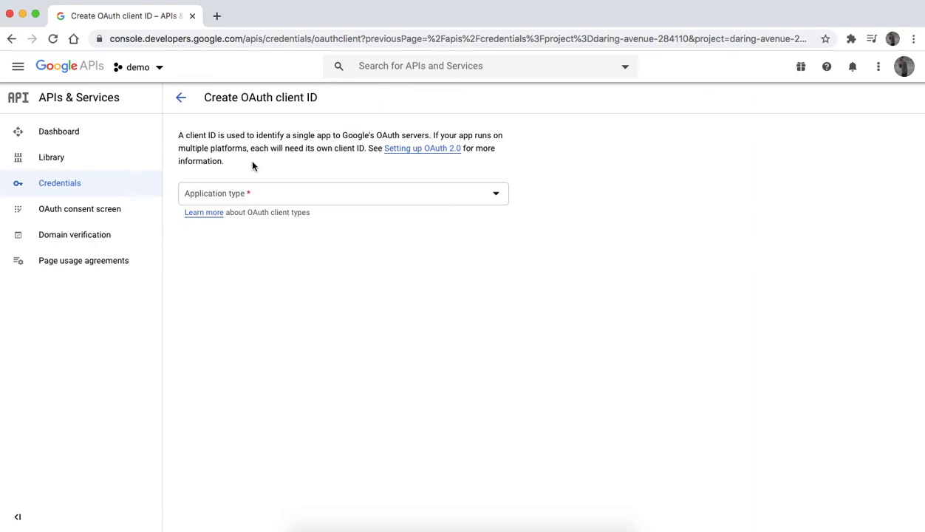
click(277, 198)
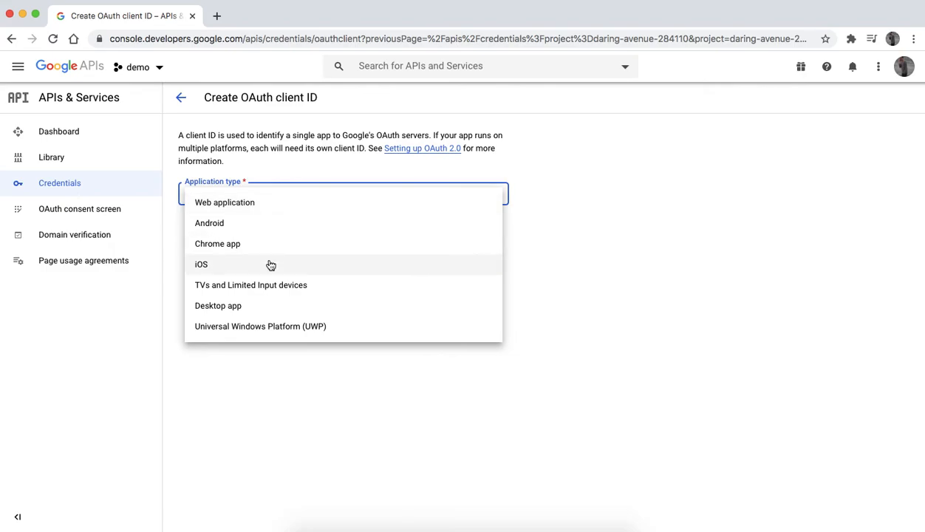
click(257, 206)
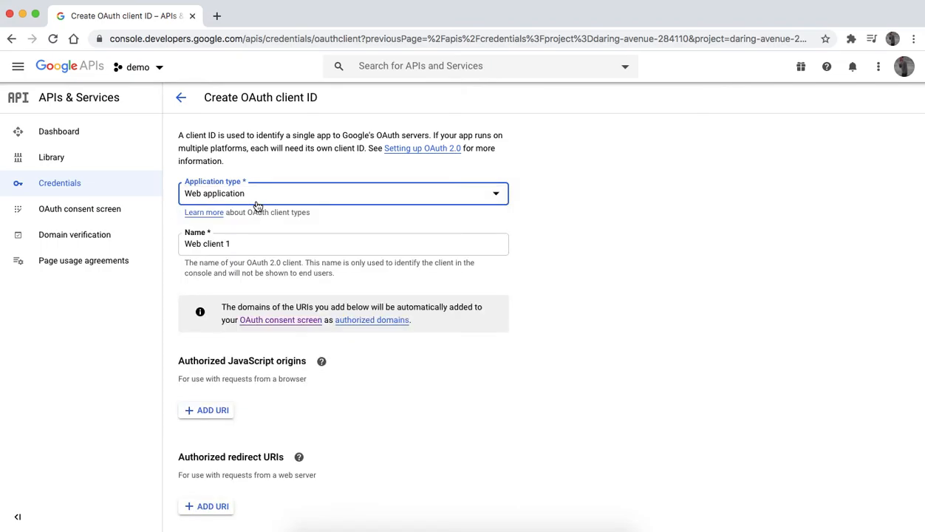
Step: Name the OAuth client demo and create it
triple_click(254, 243)
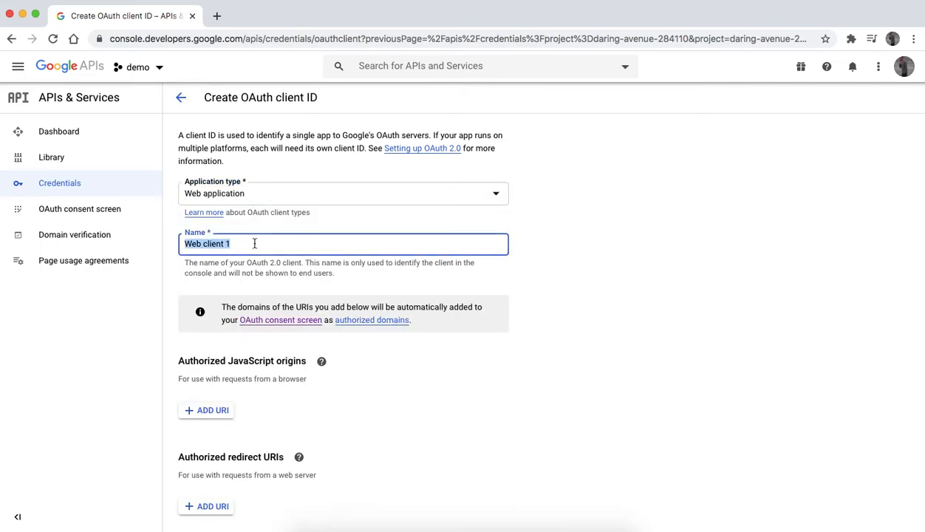
key(BackSpace)
text(demo)
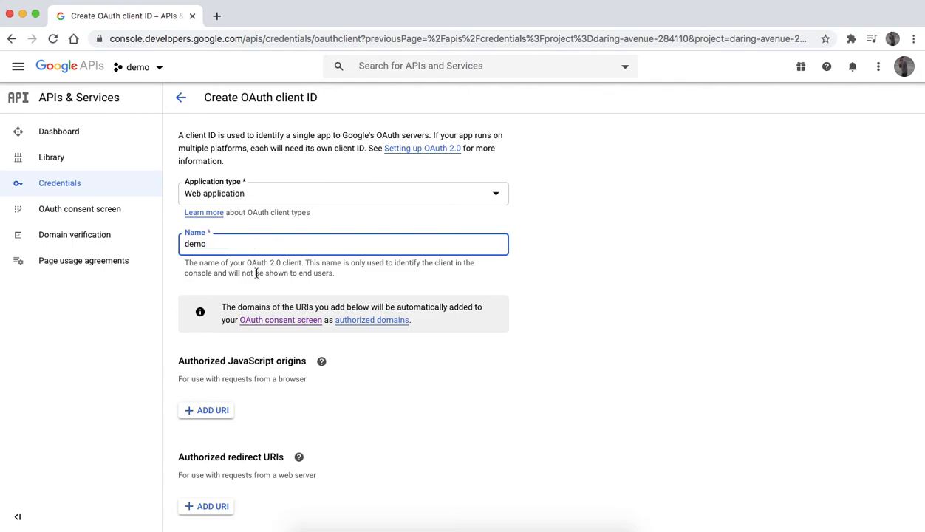
scroll(256, 273, down, 1)
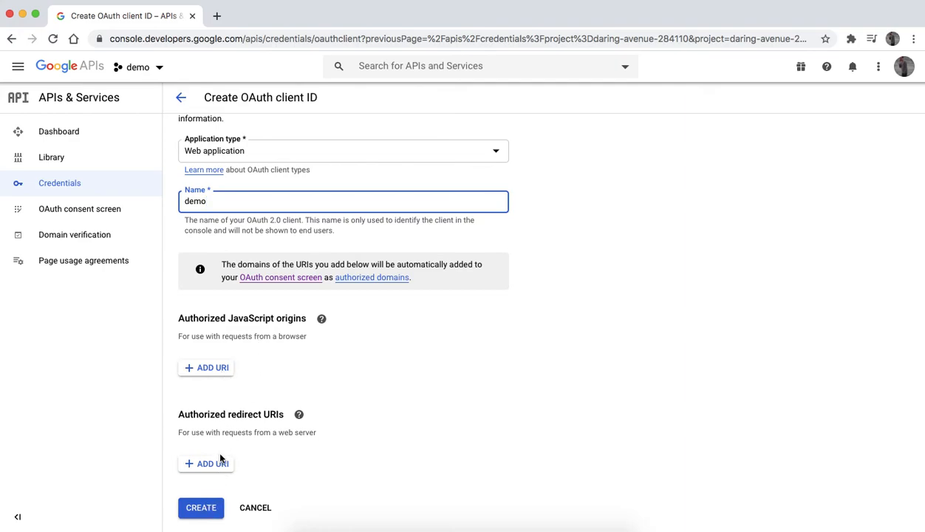
click(203, 510)
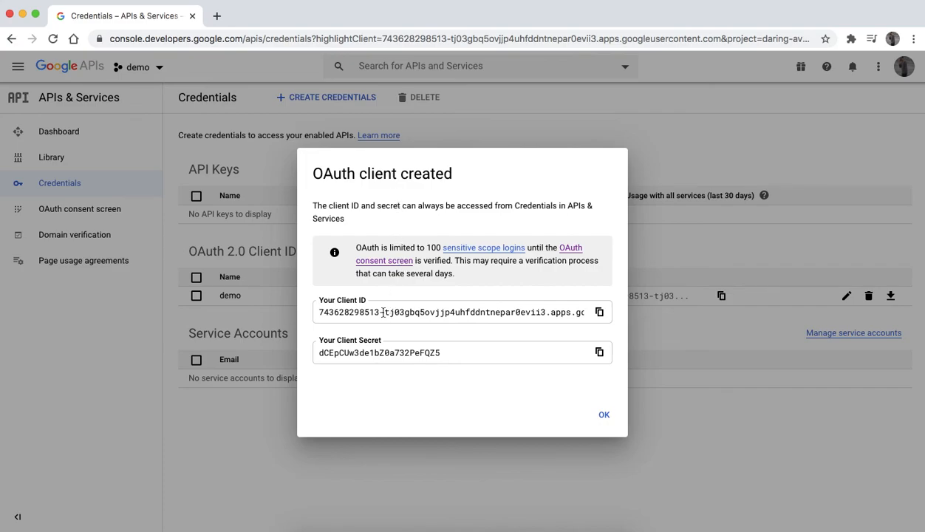
Step: Select the new client ID and client secret shown after creation, then close the dialog
drag(354, 311, 428, 310)
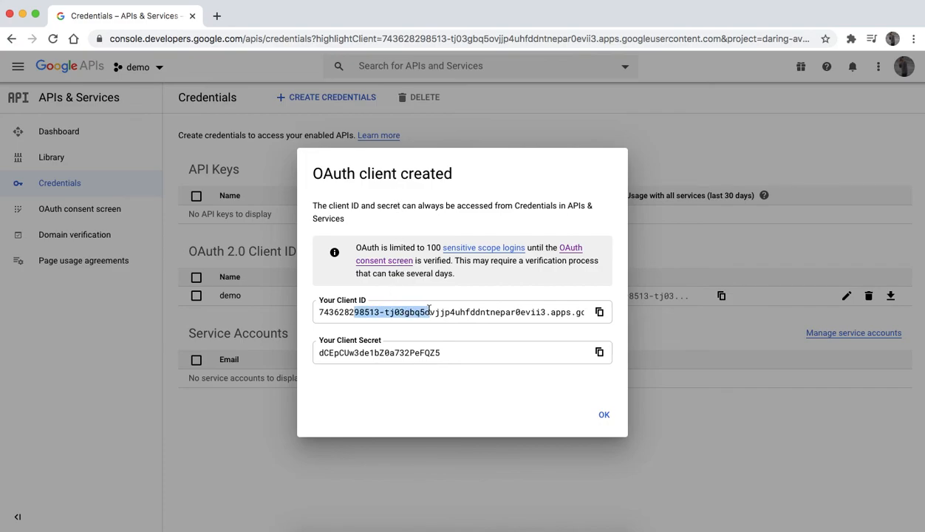
click(368, 355)
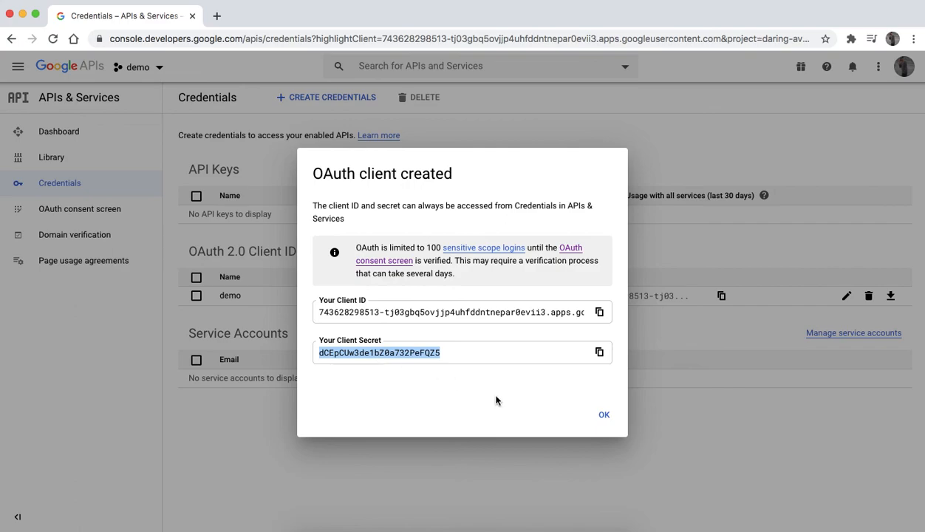
click(604, 416)
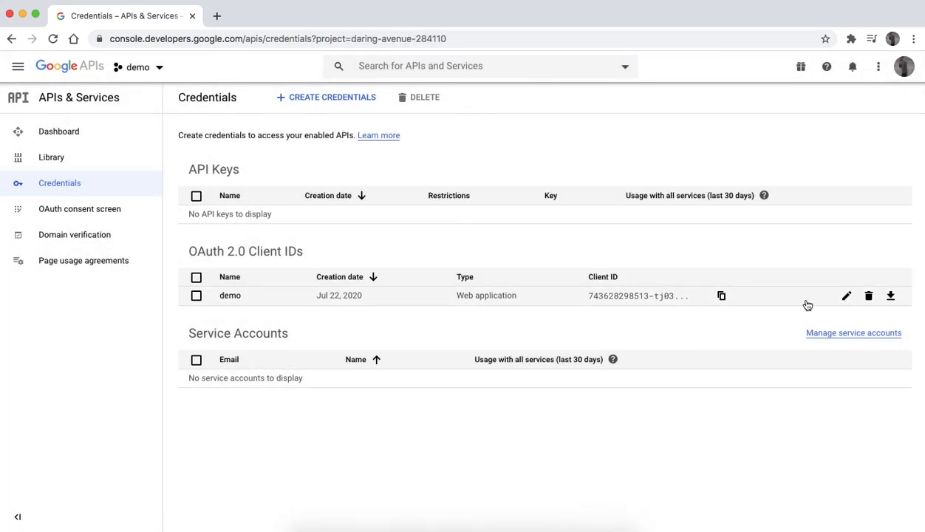
Step: Open the demo client's details and select its client ID and client secret
click(848, 298)
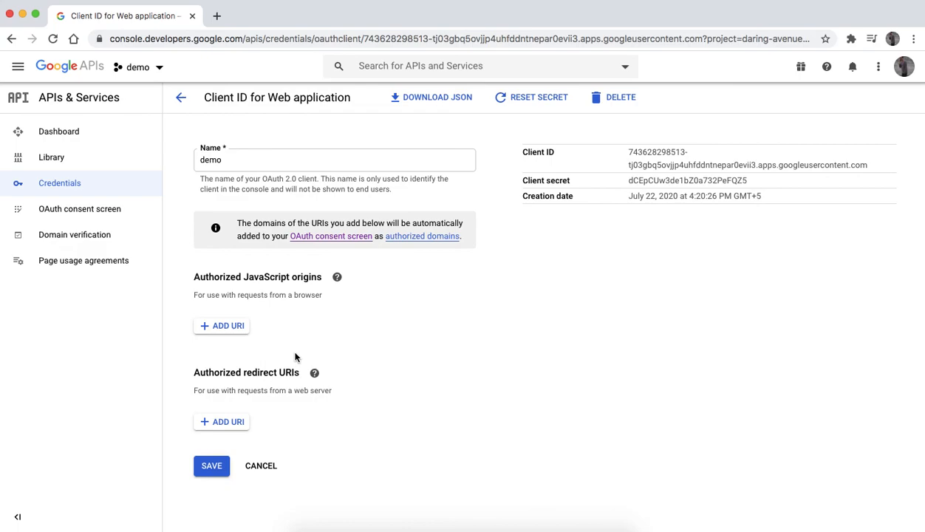
triple_click(642, 151)
double_click(654, 179)
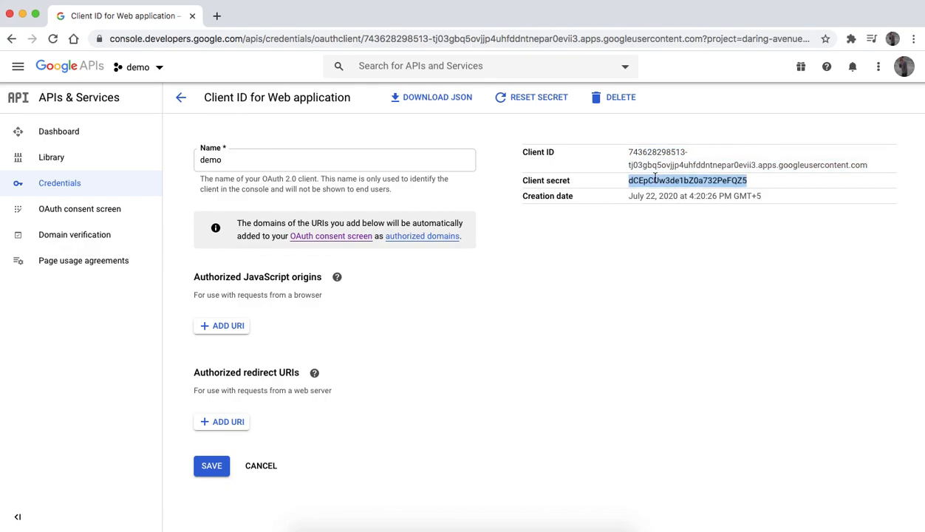